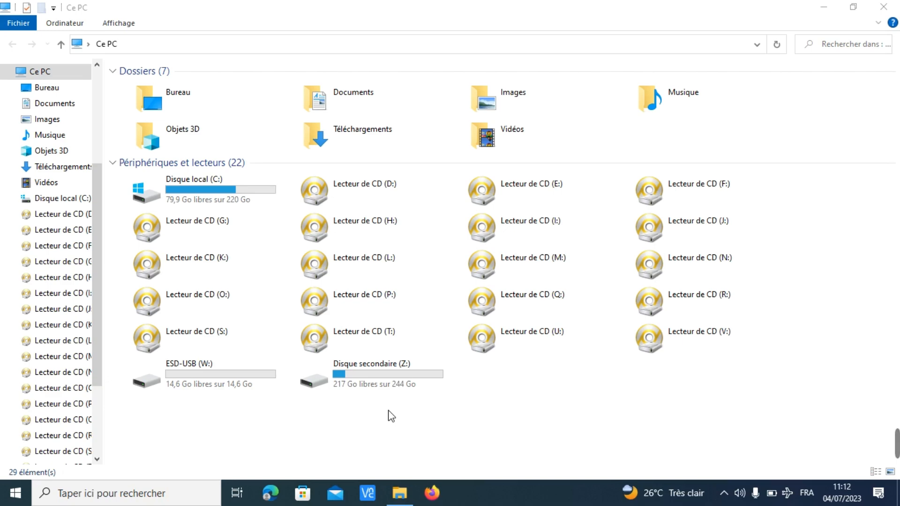
# - Look over the PDF files stored on the ESD-USB (W:) drive and return to Ce PC
pyautogui.doubleClick(238, 375)
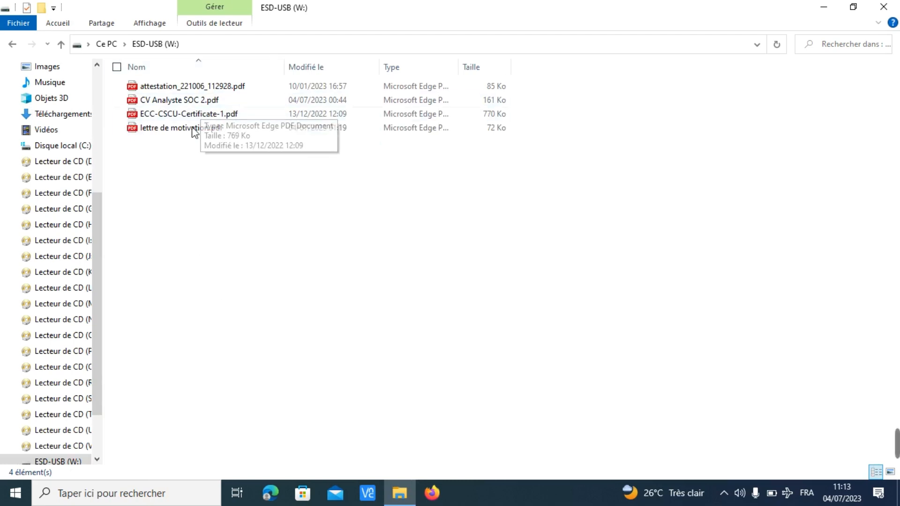
pyautogui.click(13, 47)
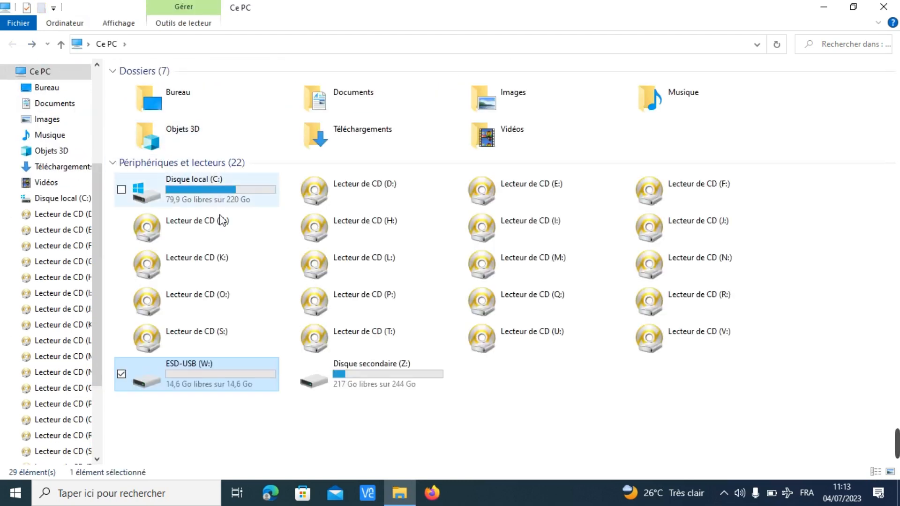
pyautogui.click(254, 411)
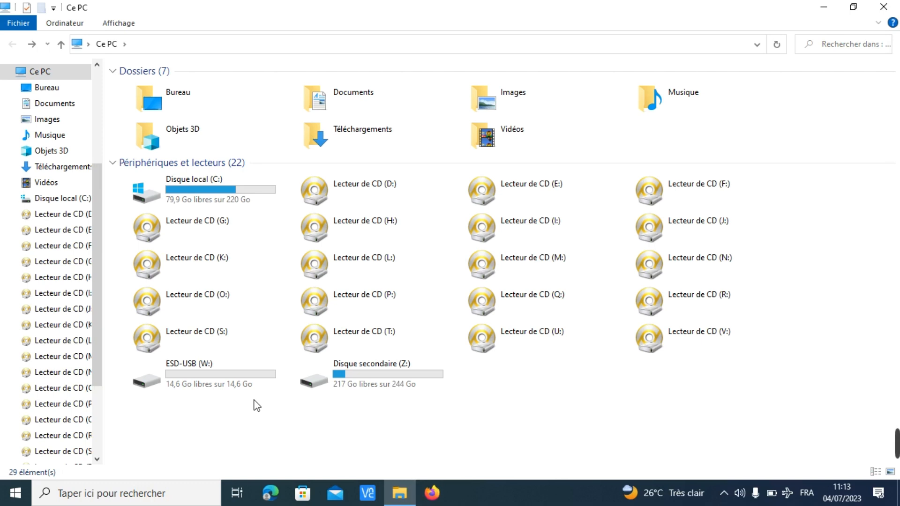
# - Start turning on BitLocker encryption for the ESD-USB (W:) drive
pyautogui.click(222, 385)
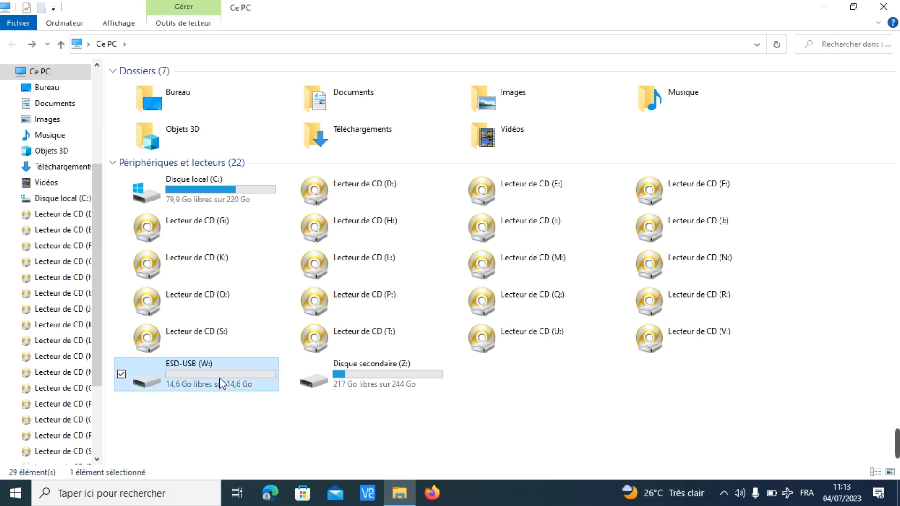
pyautogui.rightClick(219, 378)
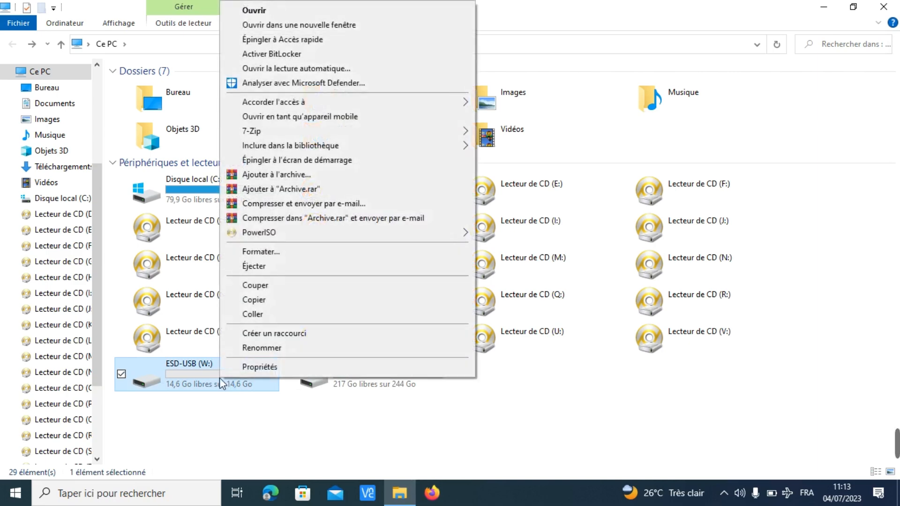
pyautogui.click(278, 54)
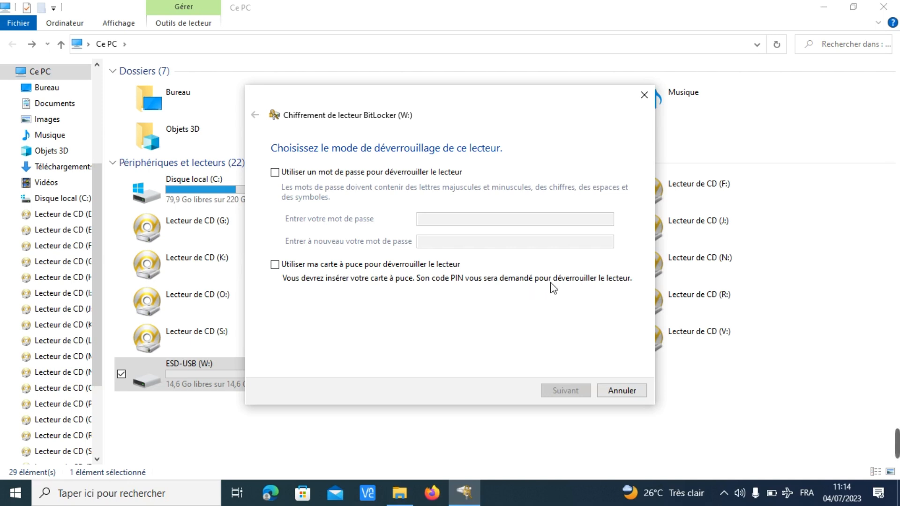
# - Choose password unlocking for drive W:, enter and repeat the BitLocker password, and continue the setup
pyautogui.click(275, 173)
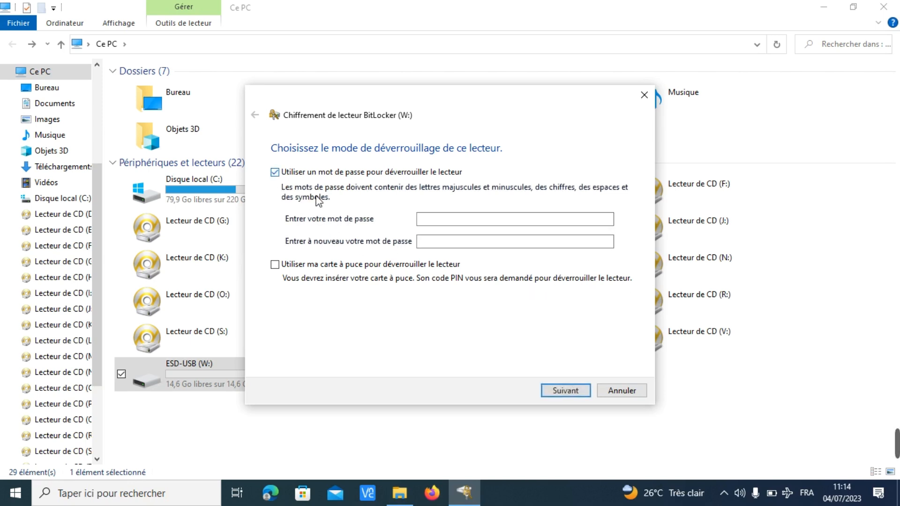
pyautogui.click(441, 223)
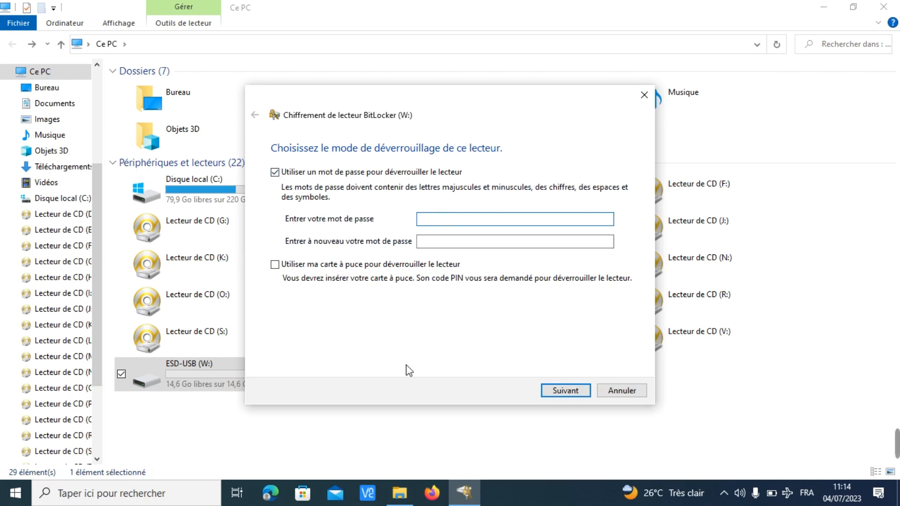
pyautogui.write('••')
pyautogui.press('Tab')
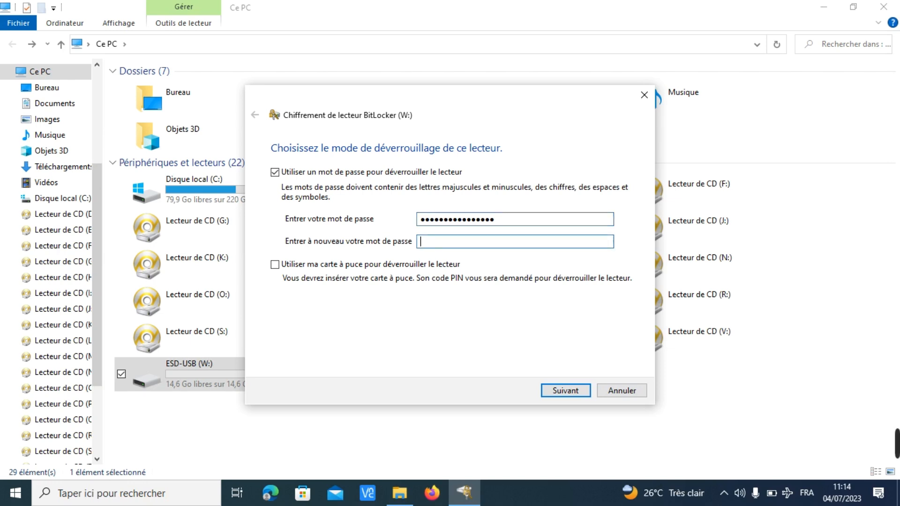
pyautogui.write('•••••••••••')
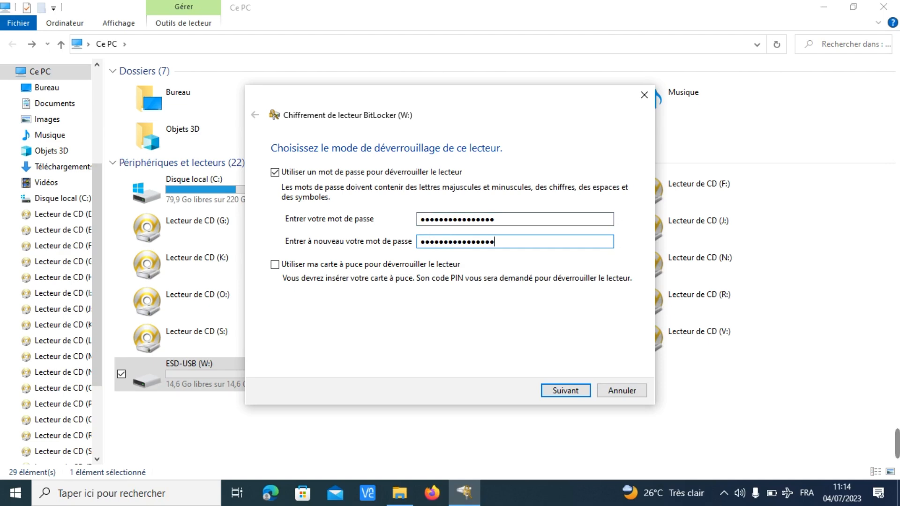
pyautogui.click(570, 394)
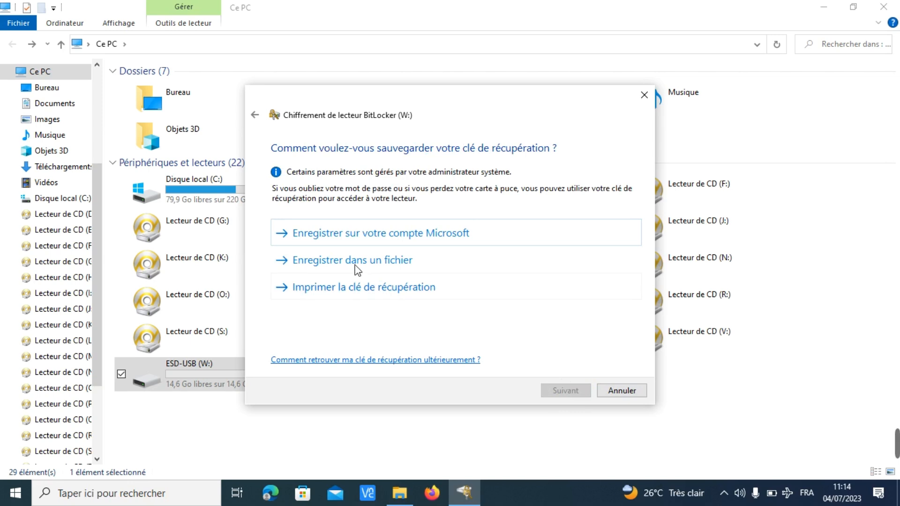
# - Save the BitLocker recovery key as a text file in the Adobe folder inside Documents and continue the setup
pyautogui.click(401, 261)
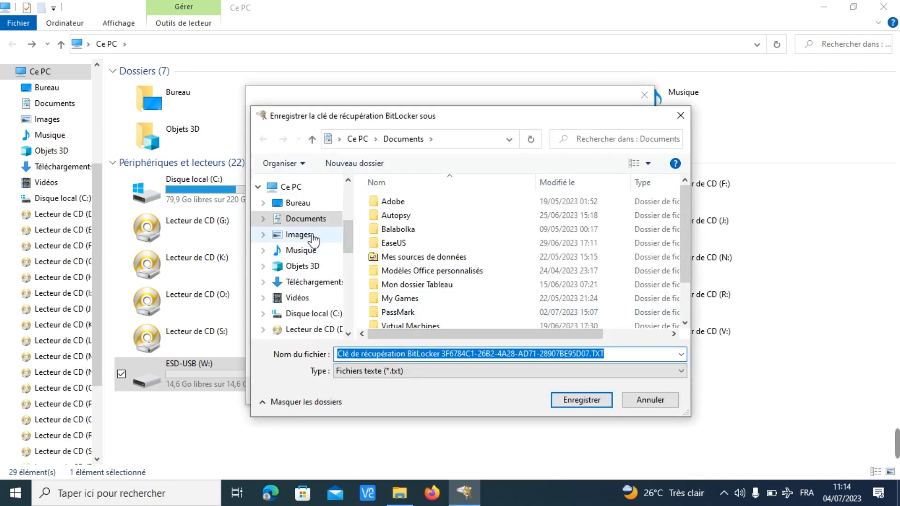
pyautogui.scroll(-1, 316, 257)
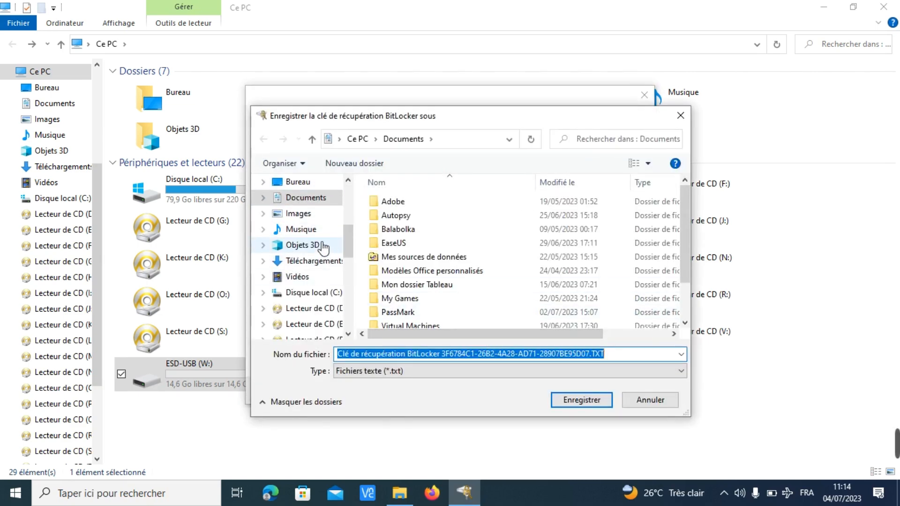
pyautogui.scroll(-1, 389, 249)
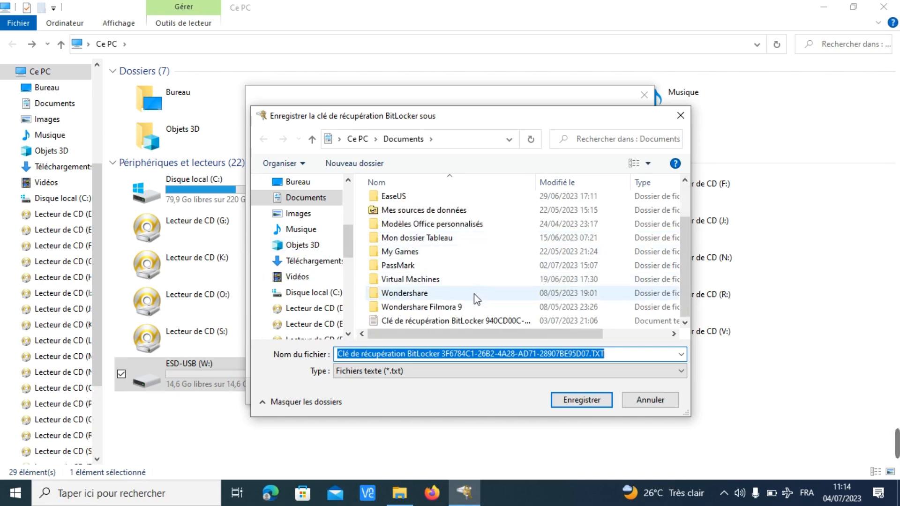
pyautogui.scroll(1, 384, 235)
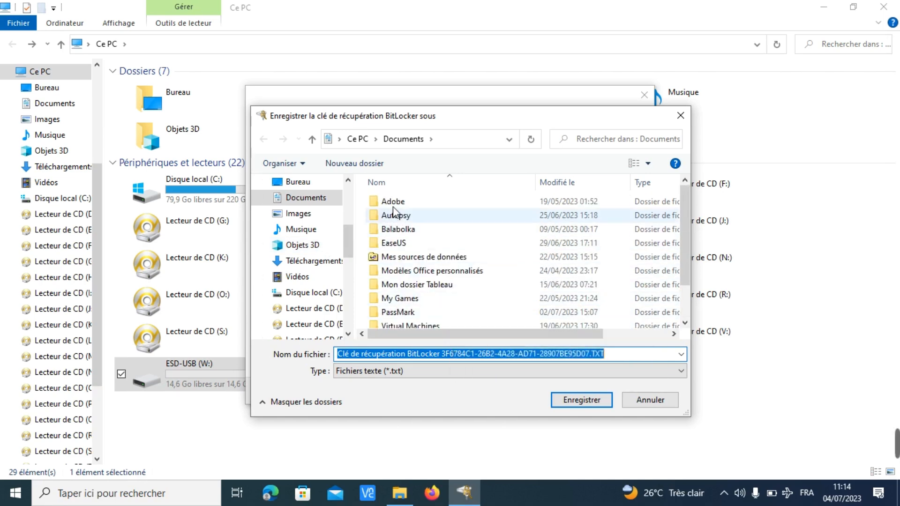
pyautogui.click(413, 289)
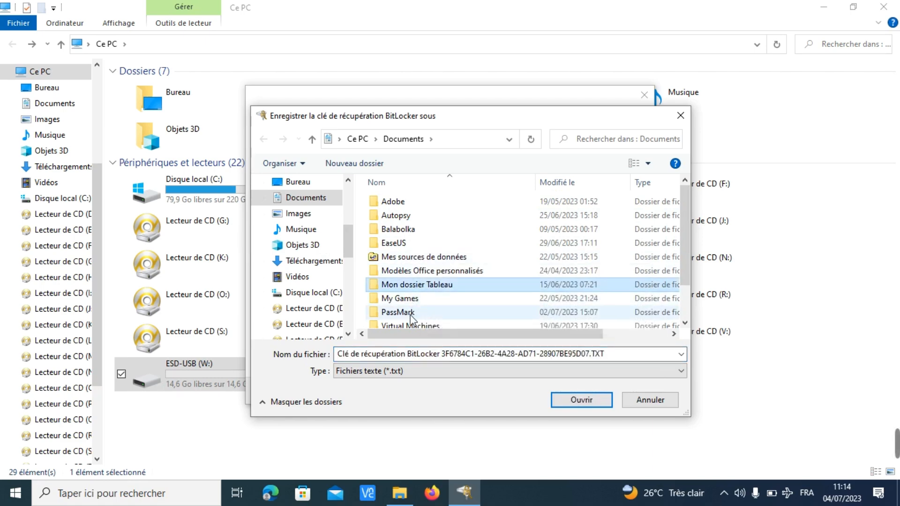
pyautogui.doubleClick(387, 206)
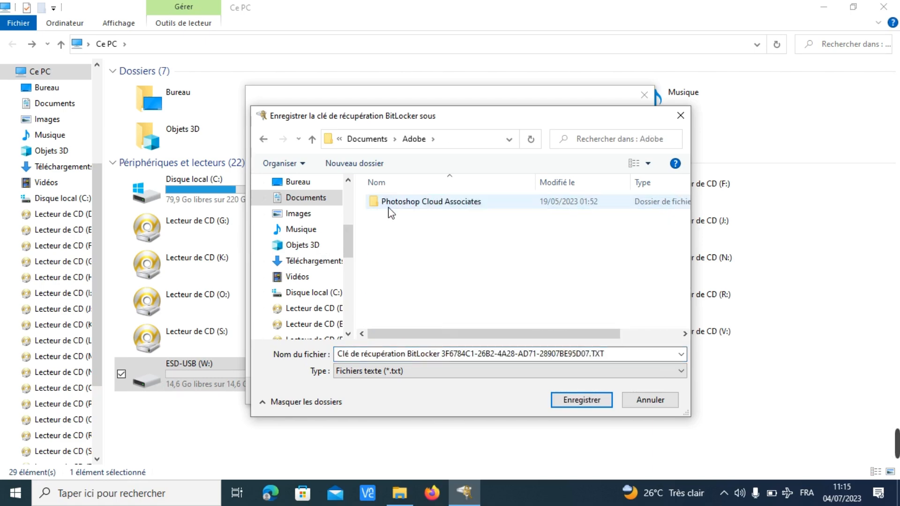
pyautogui.click(573, 400)
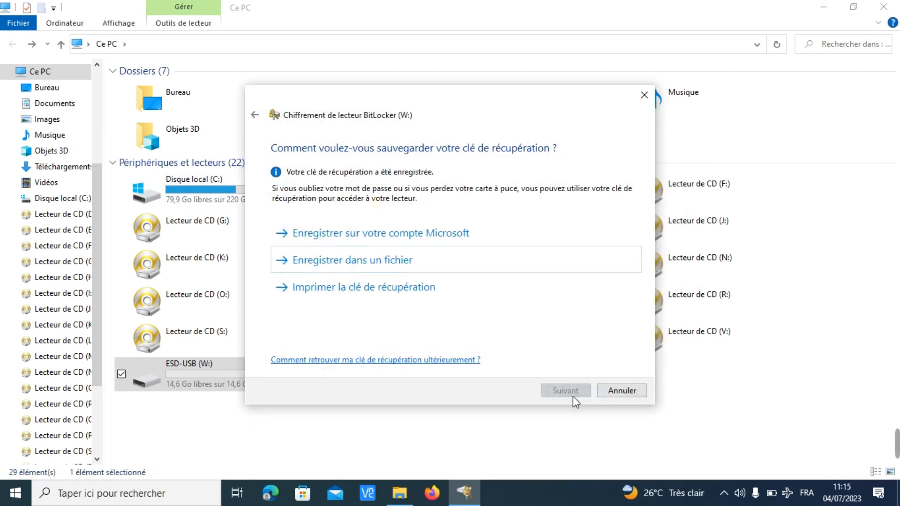
pyautogui.click(575, 391)
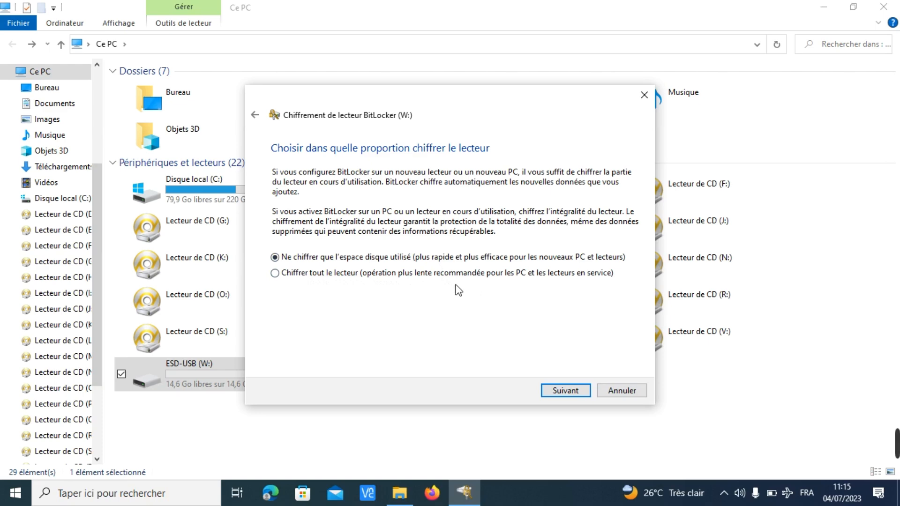
# - Encrypt only the used disk space of drive W: with the new encryption mode, and close the completion notice
pyautogui.click(584, 389)
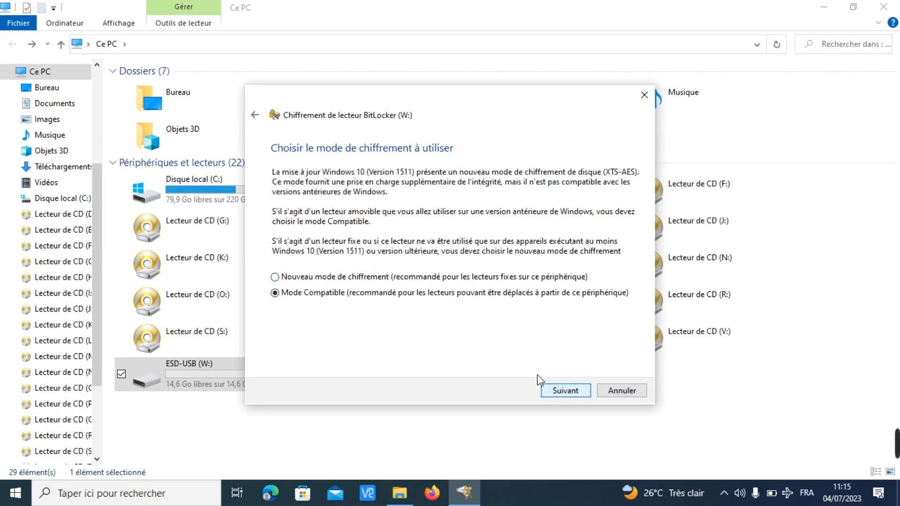
pyautogui.click(275, 277)
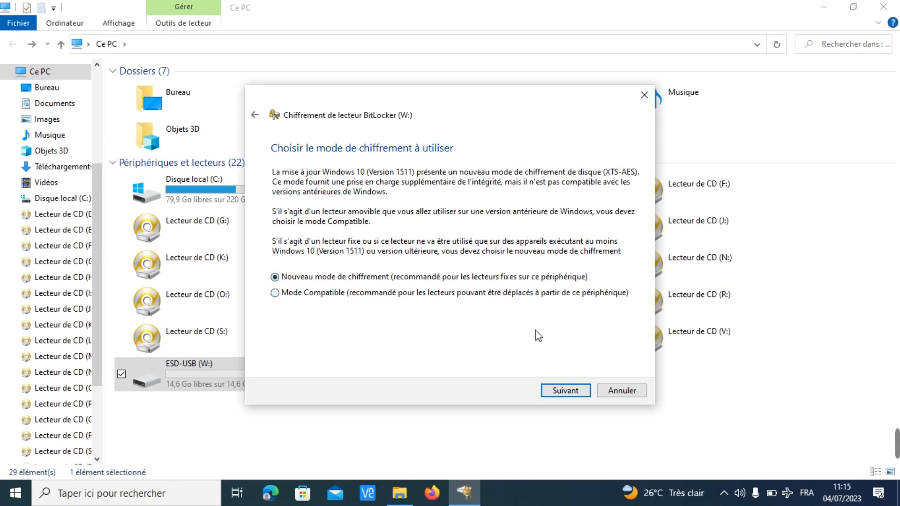
pyautogui.click(569, 391)
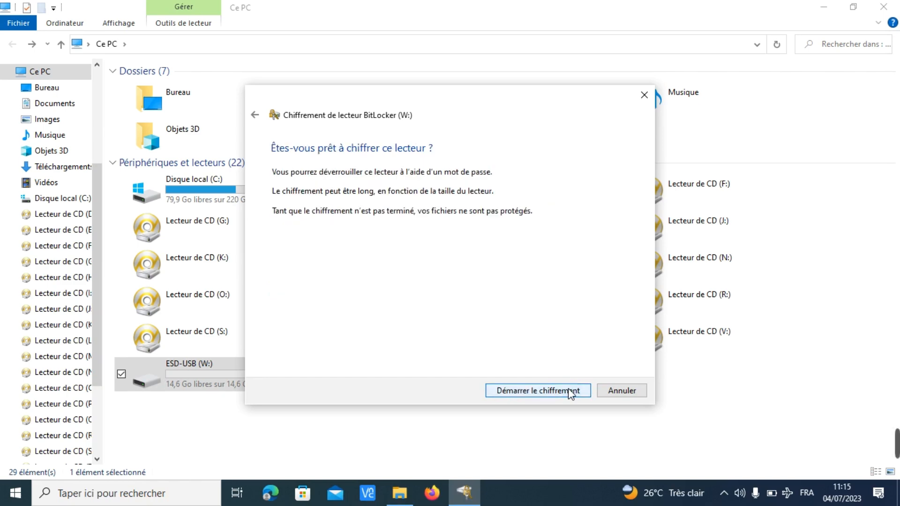
pyautogui.click(570, 392)
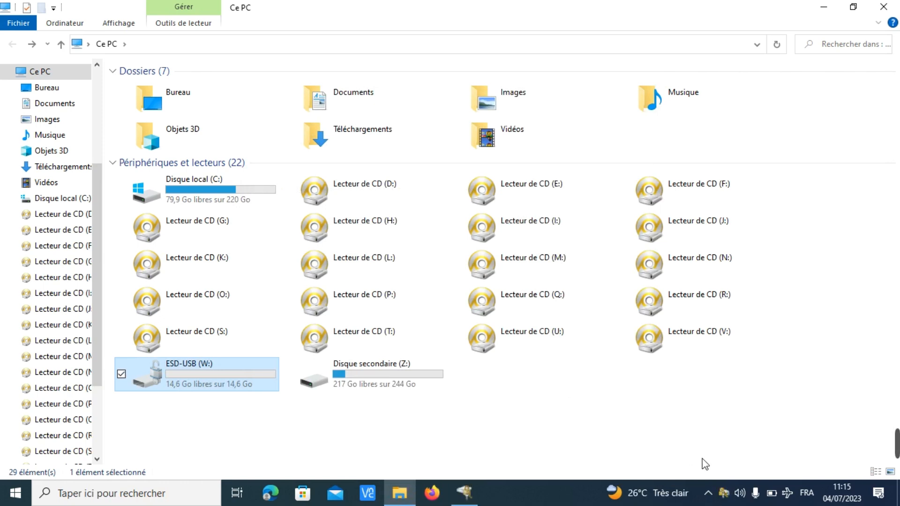
pyautogui.click(470, 492)
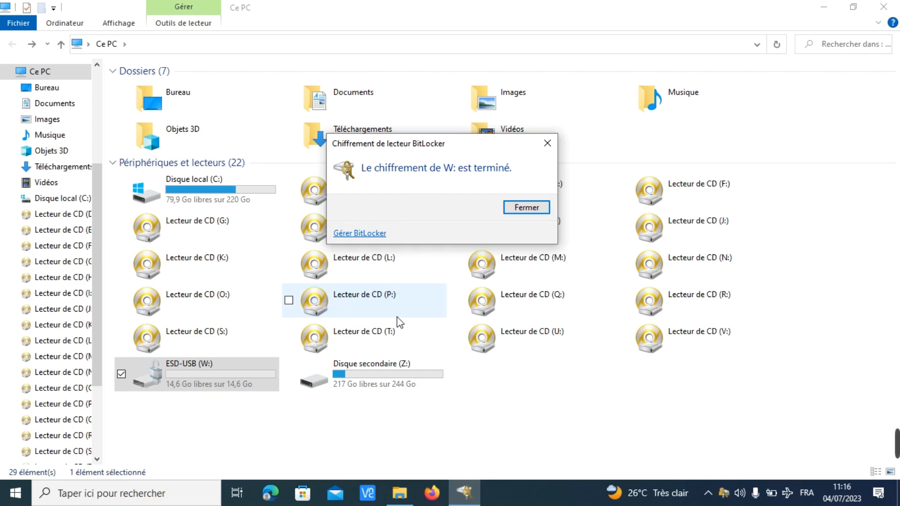
pyautogui.click(526, 207)
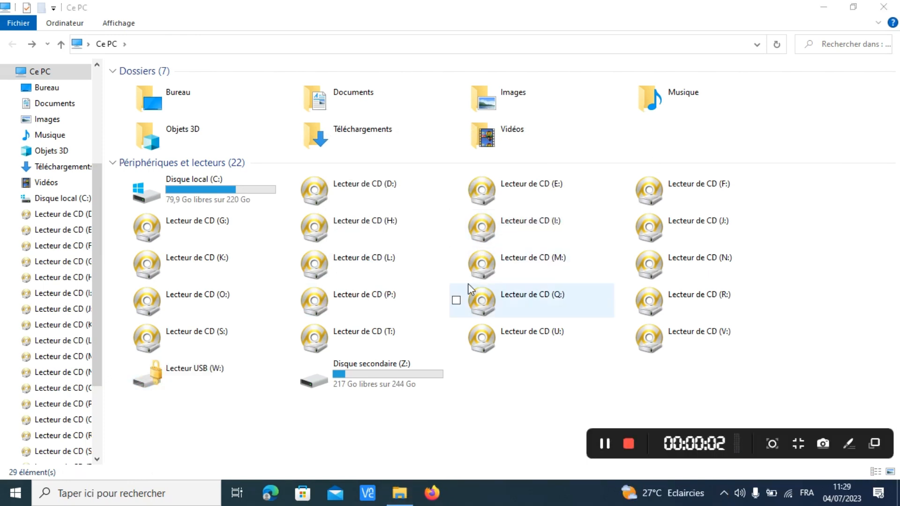
# - Open the locked USB drive (W:) and try to unlock it with a wrong BitLocker password
pyautogui.click(205, 376)
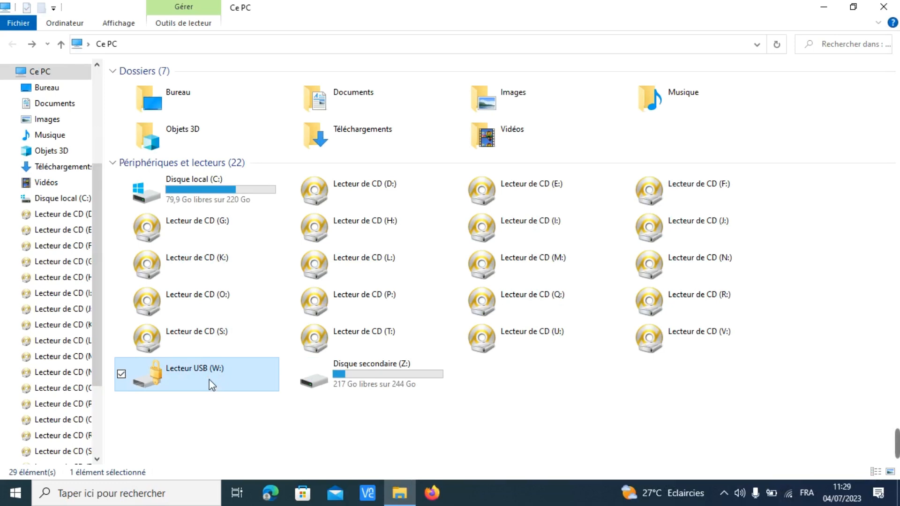
pyautogui.doubleClick(212, 385)
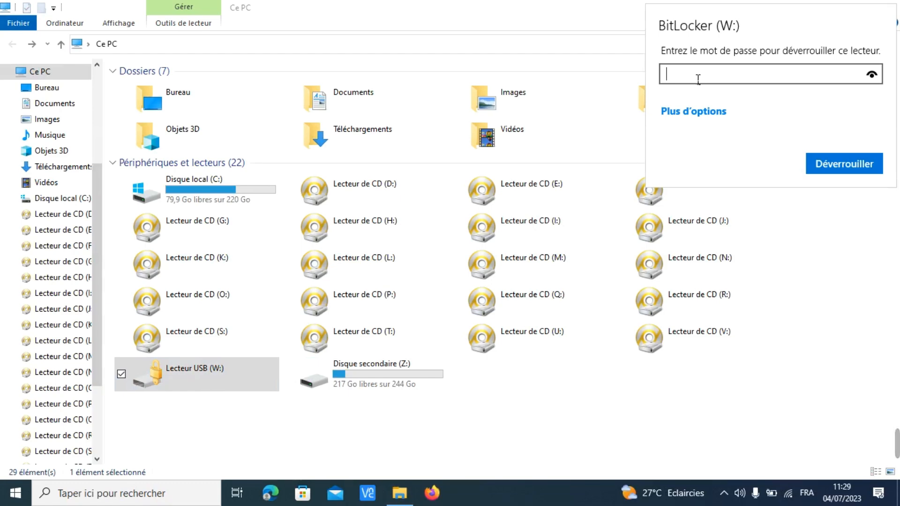
pyautogui.write('••••••')
pyautogui.click(826, 159)
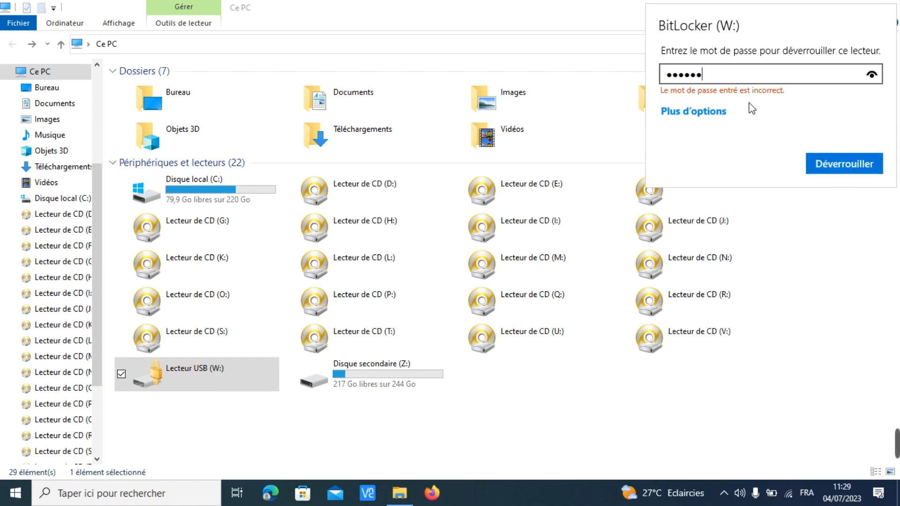
# - Replace the wrong entry with the drive's correct BitLocker password and unlock drive W:
pyautogui.press('BackSpace')
pyautogui.press('BackSpace')
pyautogui.press('BackSpace')
pyautogui.press('BackSpace')
pyautogui.press('BackSpace')
pyautogui.press('BackSpace')
pyautogui.write('••••••••••••••••')
pyautogui.click(837, 163)
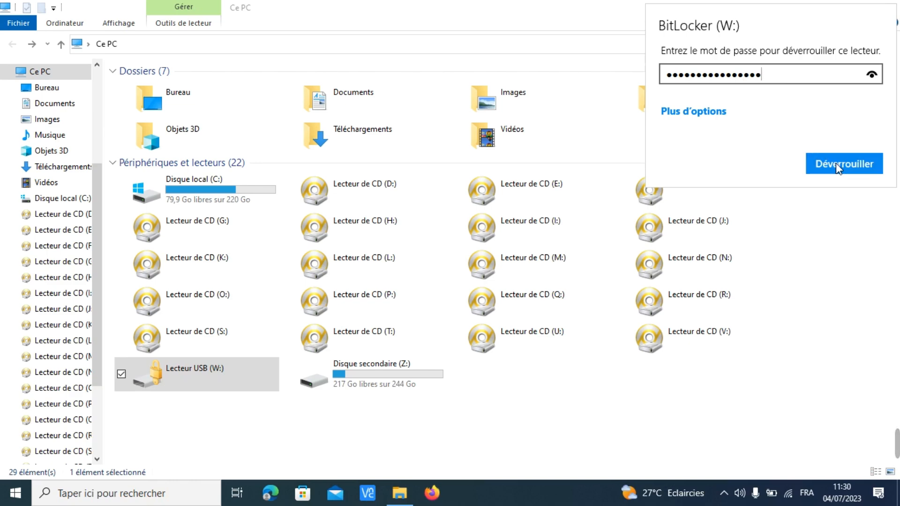
# - Open the unlocked ESD-USB (W:) drive, check its files, and return to Ce PC
pyautogui.click(239, 404)
pyautogui.doubleClick(212, 381)
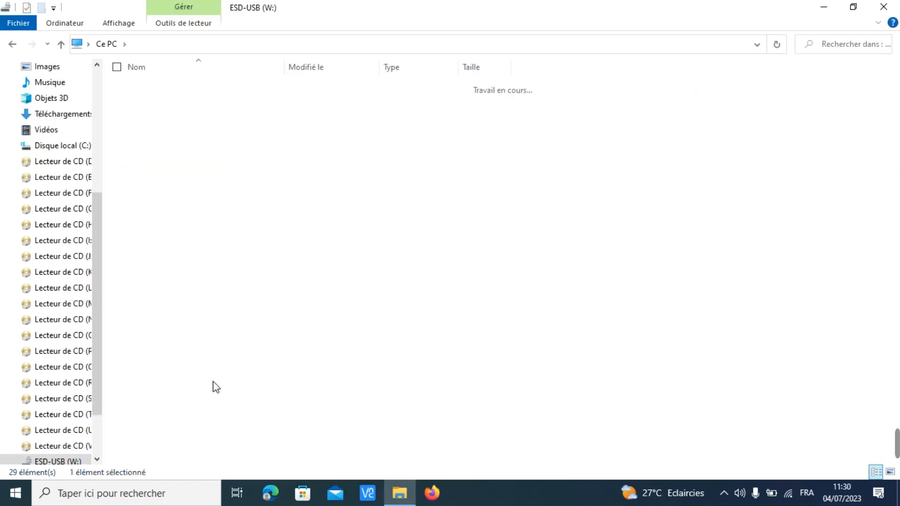
pyautogui.moveTo(195, 232); pyautogui.dragTo(194, 70)
pyautogui.click(192, 176)
pyautogui.moveTo(193, 177); pyautogui.dragTo(170, 79)
pyautogui.click(206, 163)
pyautogui.moveTo(206, 165); pyautogui.dragTo(219, 82)
pyautogui.click(13, 44)
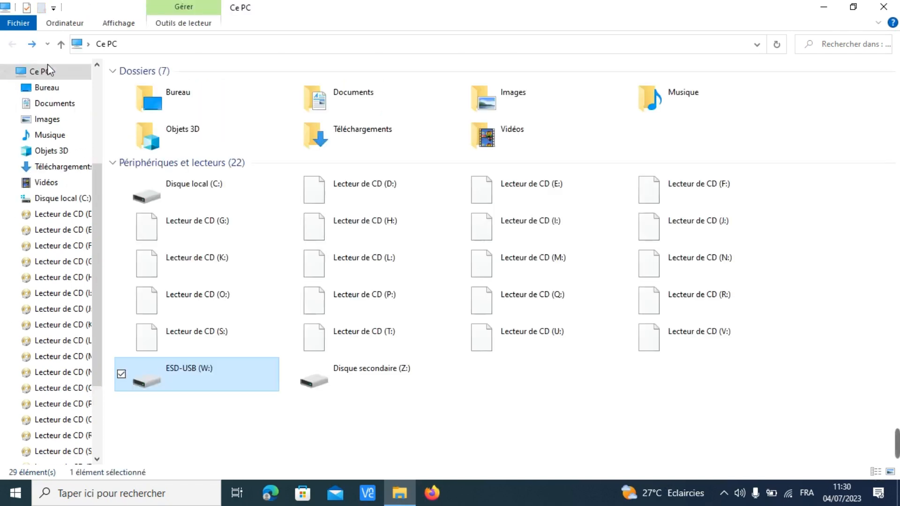
pyautogui.click(288, 418)
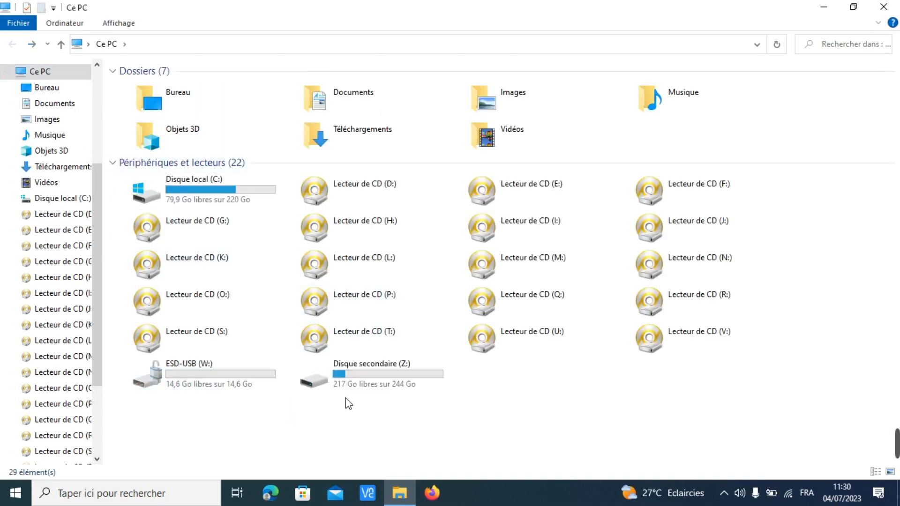
pyautogui.click(351, 382)
pyautogui.click(221, 195)
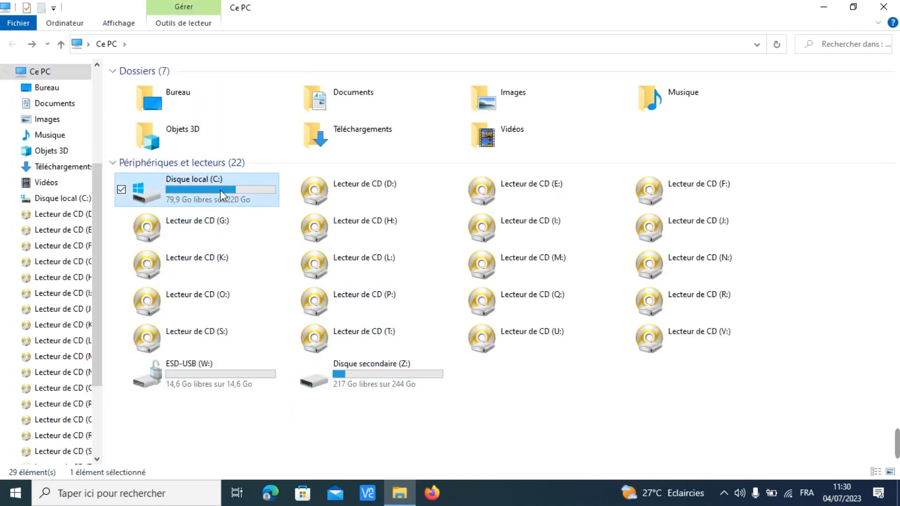
pyautogui.click(349, 381)
pyautogui.click(220, 386)
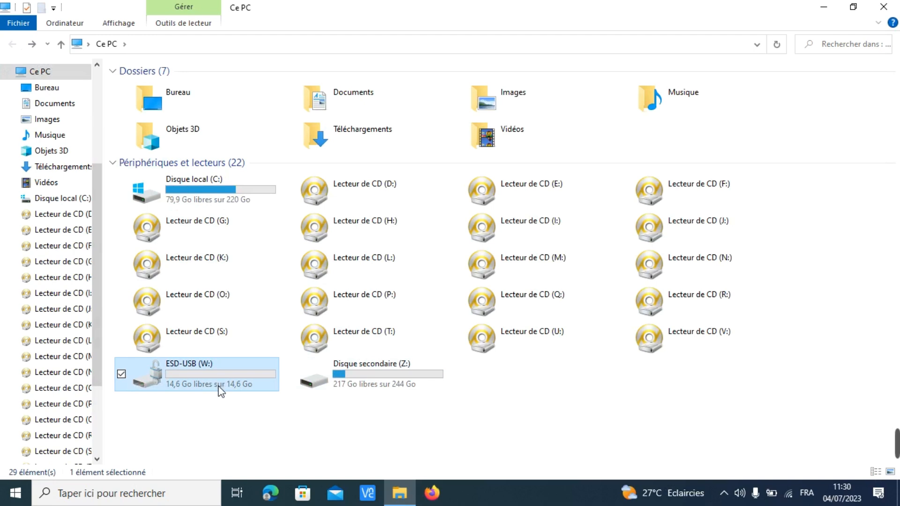
pyautogui.click(247, 413)
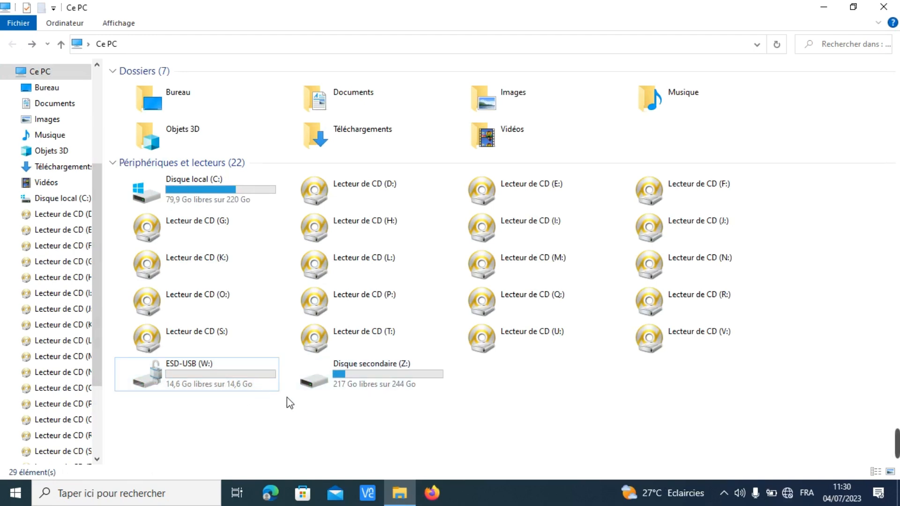
# - Open BitLocker management for the ESD-USB (W:) drive and turn off BitLocker to decrypt it
pyautogui.click(219, 385)
pyautogui.rightClick(217, 385)
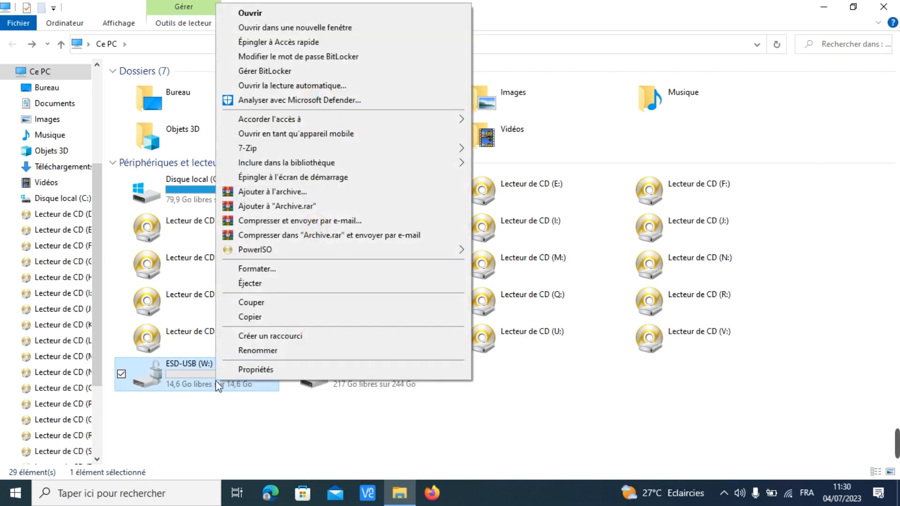
pyautogui.click(282, 73)
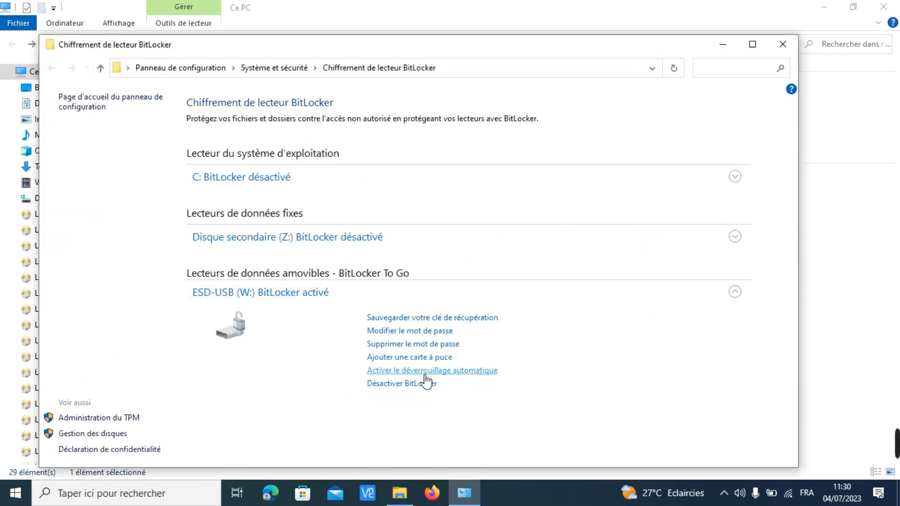
pyautogui.click(401, 385)
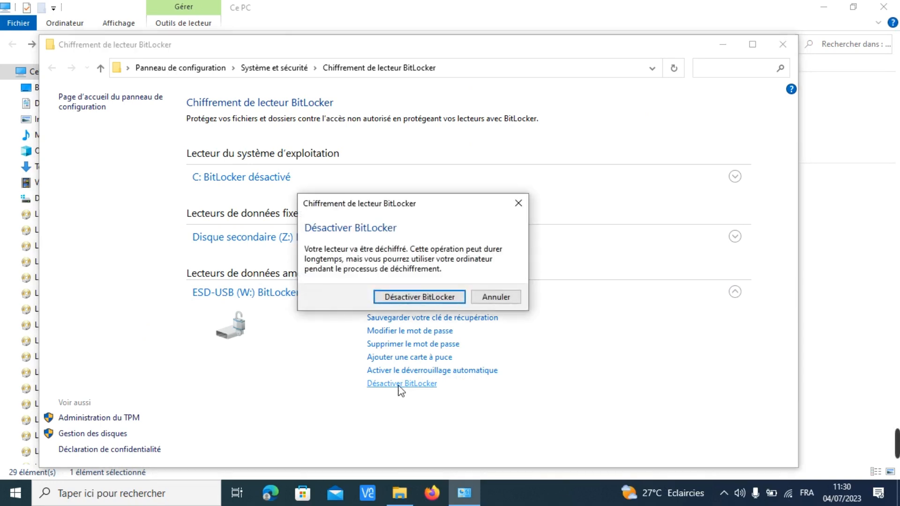
pyautogui.click(404, 297)
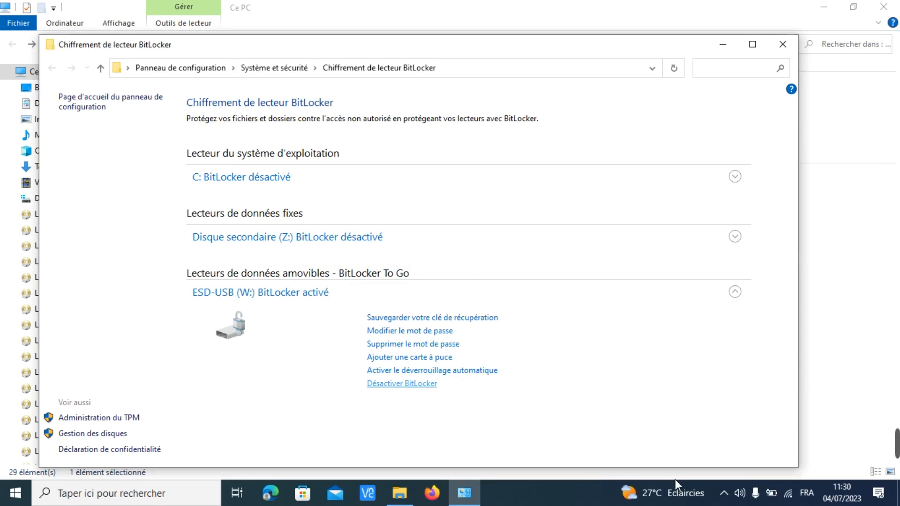
# - Let the decryption of drive W: finish, then close its completion notice and the BitLocker management window
pyautogui.click(725, 496)
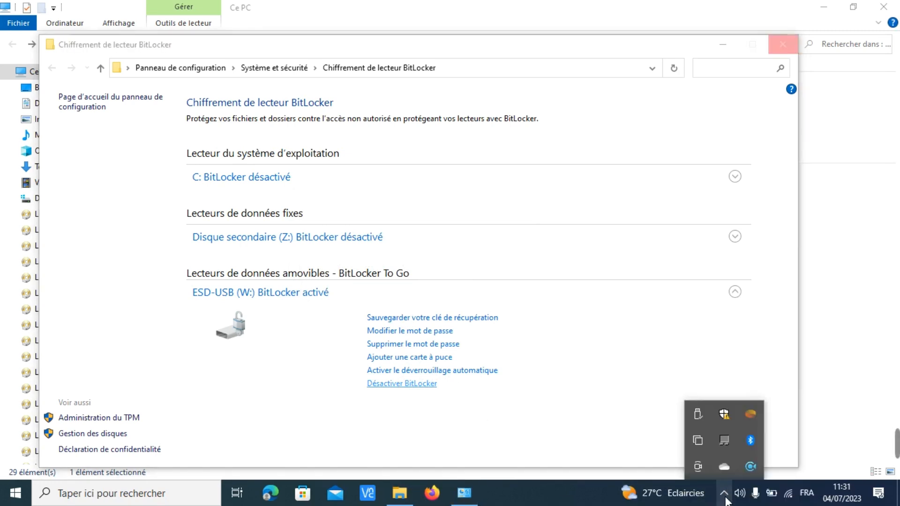
pyautogui.click(725, 496)
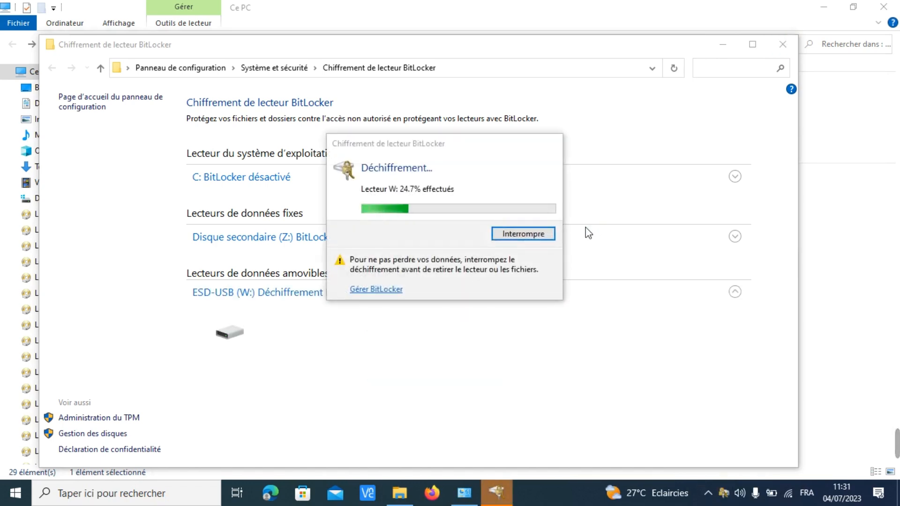
pyautogui.click(487, 168)
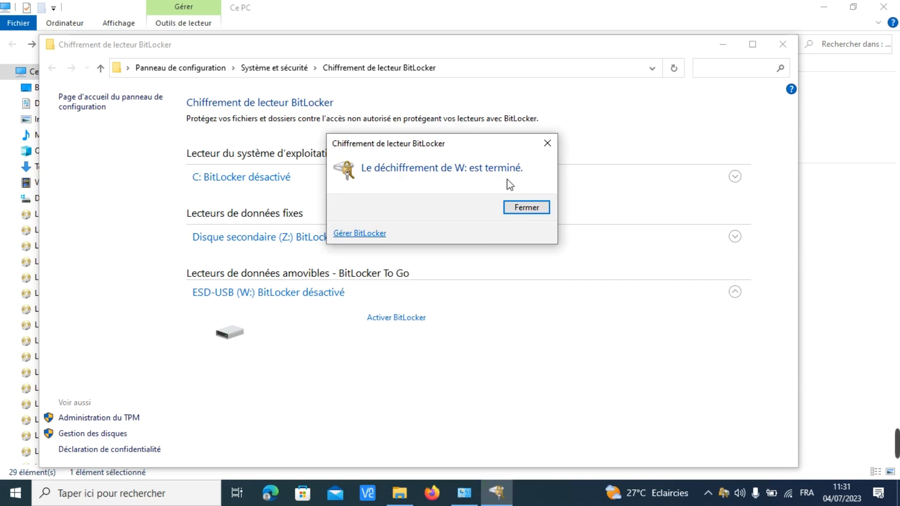
pyautogui.click(525, 208)
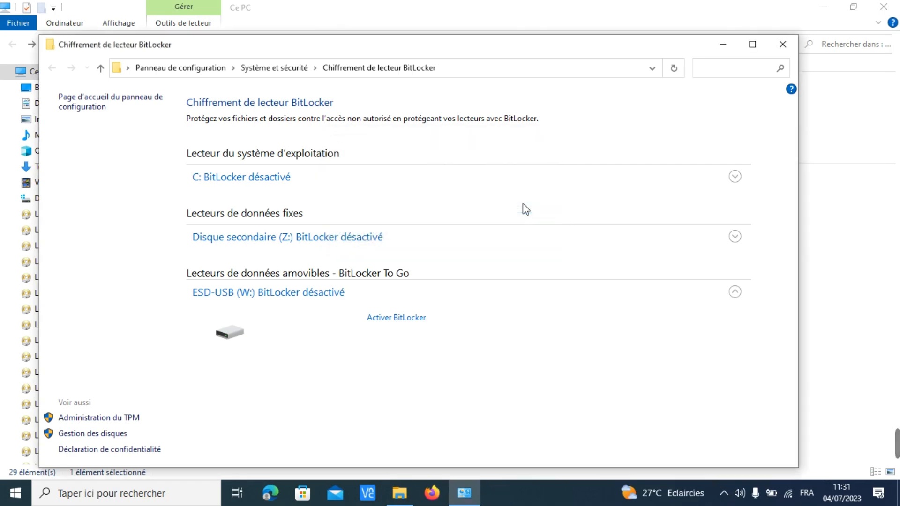
pyautogui.click(780, 47)
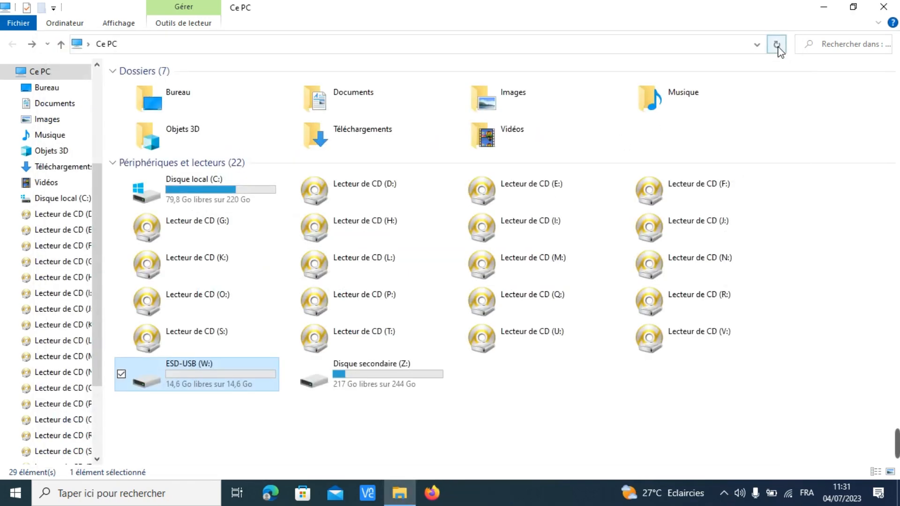
# - Open the decrypted ESD-USB (W:) drive to check access without a password, and return to Ce PC
pyautogui.click(142, 392)
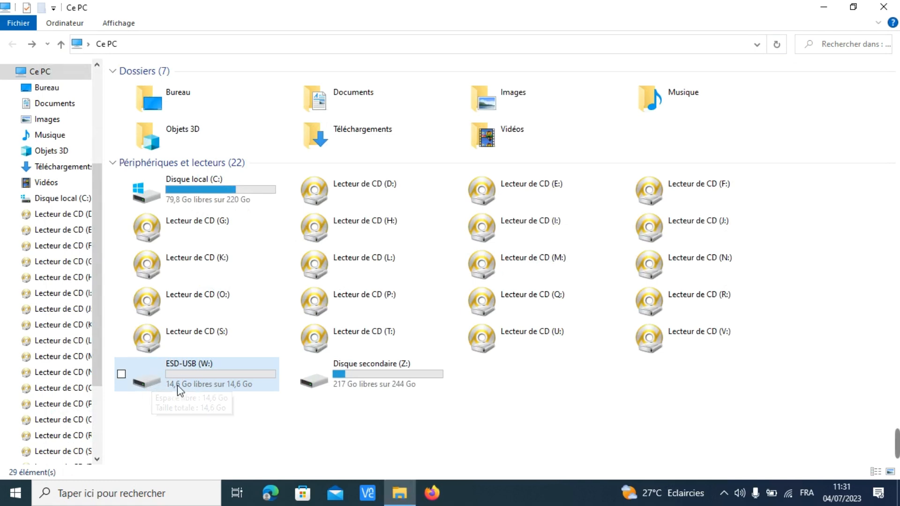
pyautogui.doubleClick(152, 375)
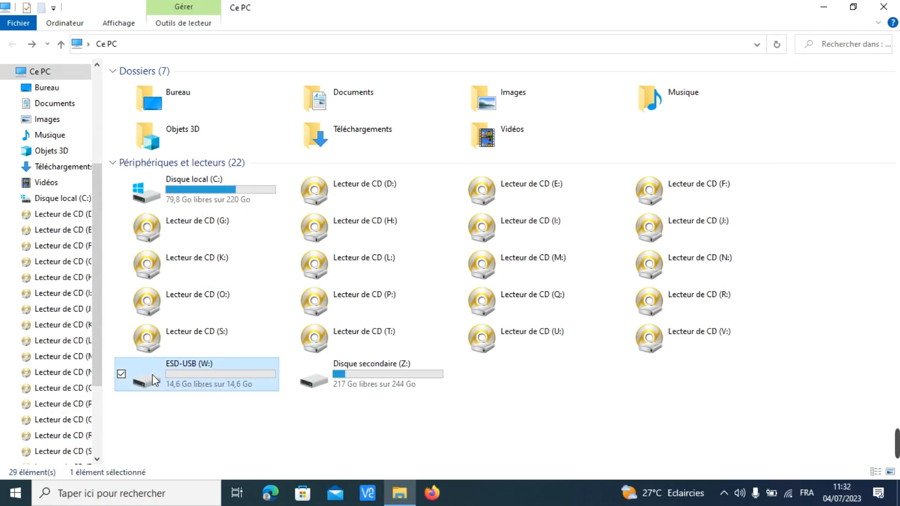
pyautogui.click(12, 43)
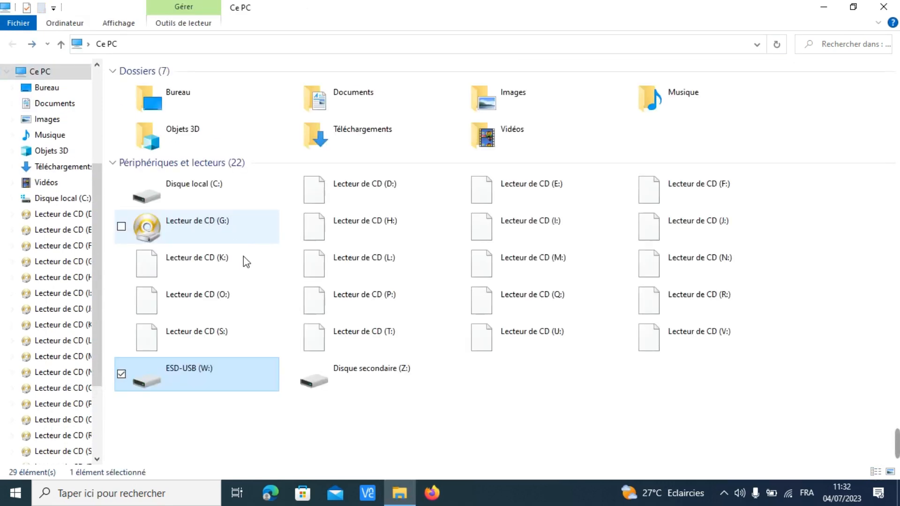
pyautogui.click(217, 368)
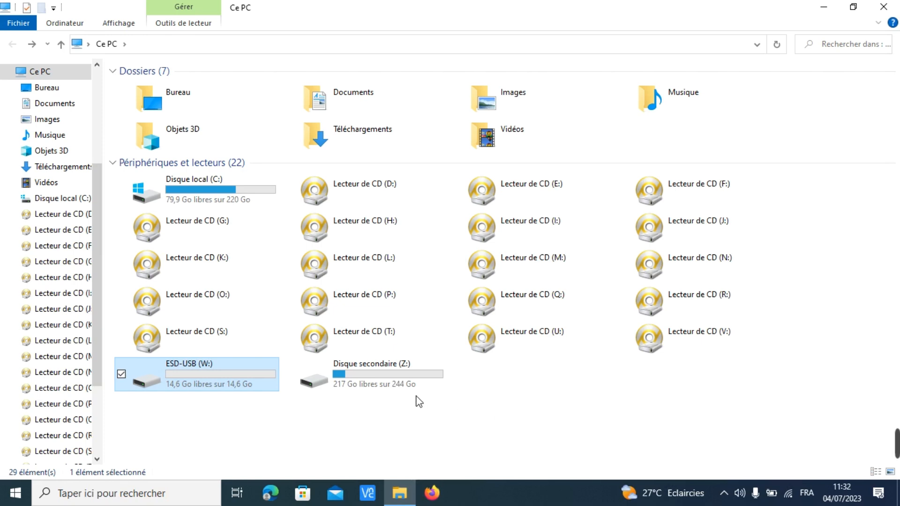
pyautogui.click(383, 378)
pyautogui.click(243, 196)
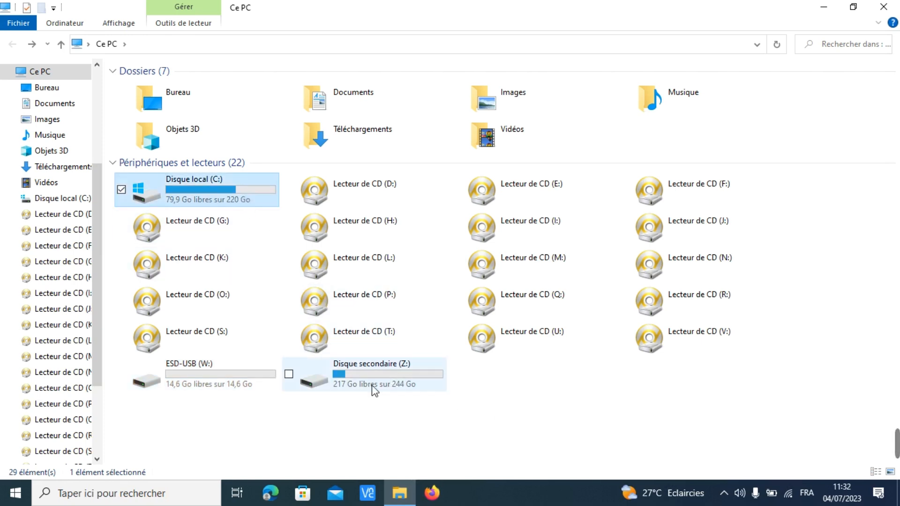
pyautogui.click(370, 383)
pyautogui.click(234, 203)
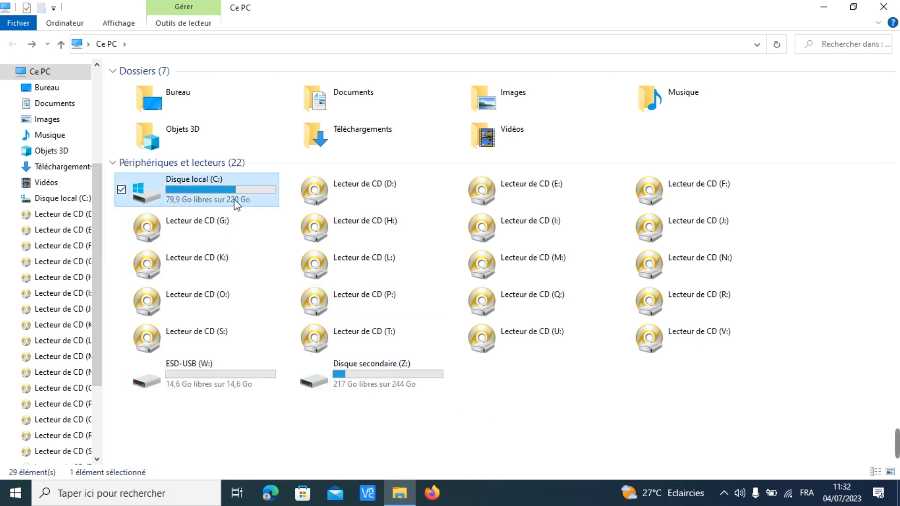
pyautogui.click(349, 379)
pyautogui.click(260, 201)
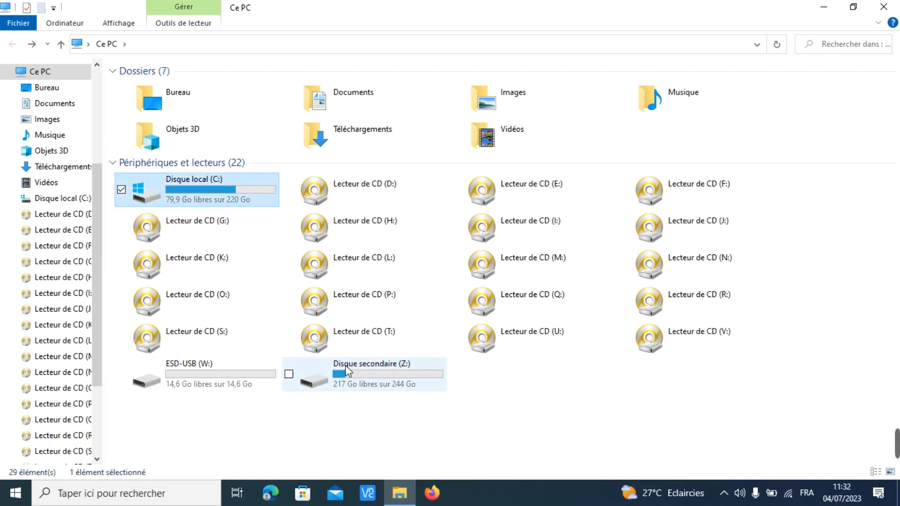
pyautogui.click(356, 381)
pyautogui.click(488, 386)
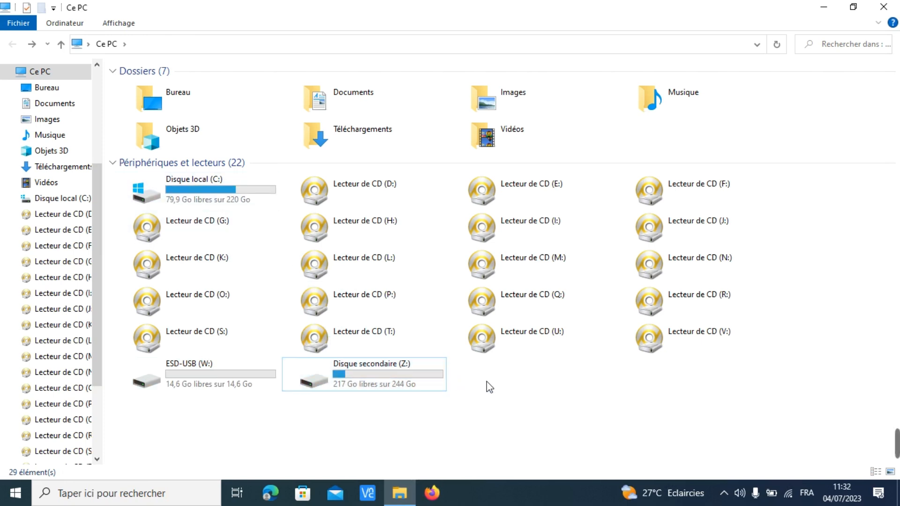